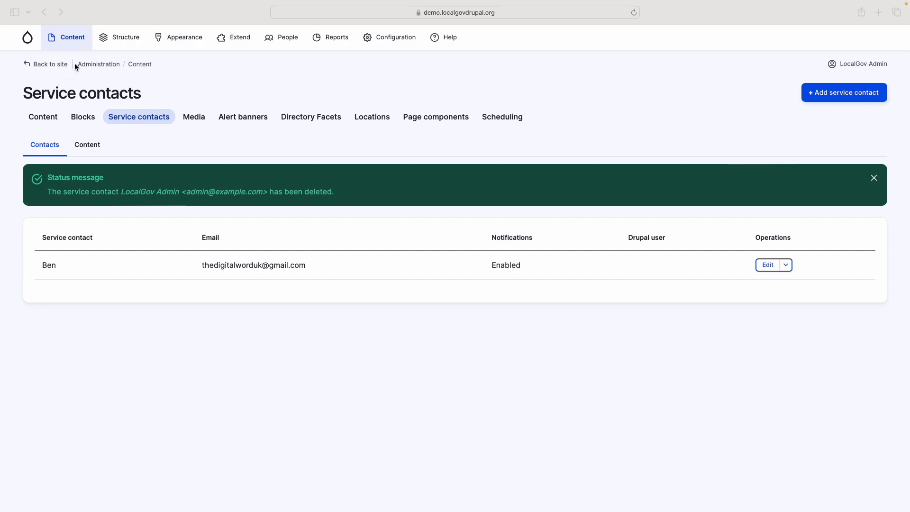
Step: Start a new service contact from the service contacts list and assign the Drupal user LocalGov Admin to it
click(71, 37)
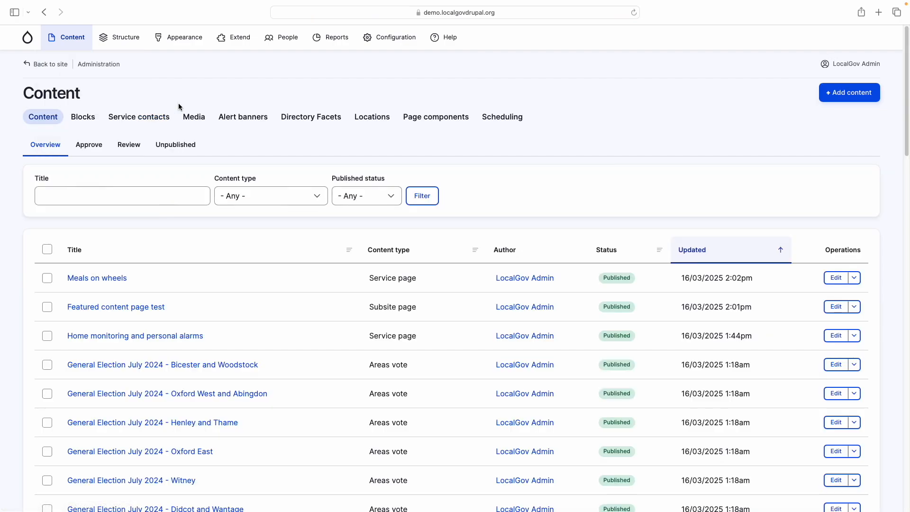
click(126, 118)
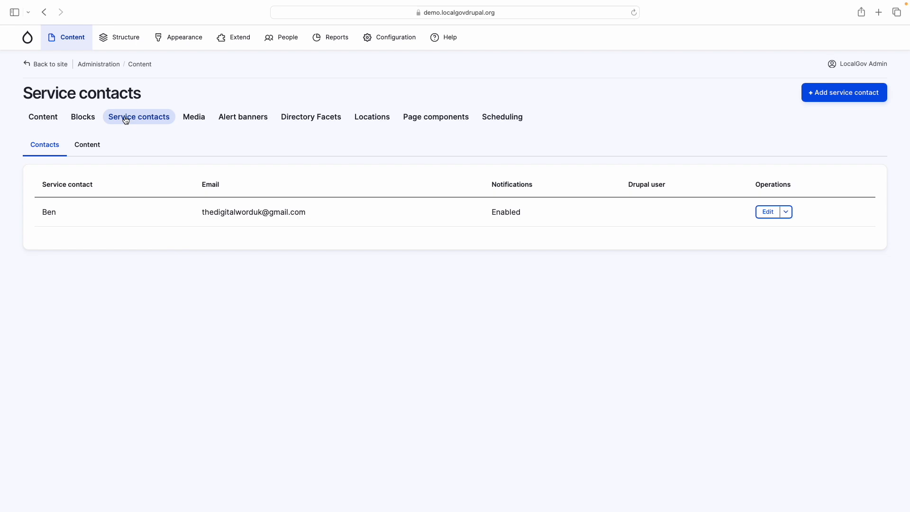
click(840, 94)
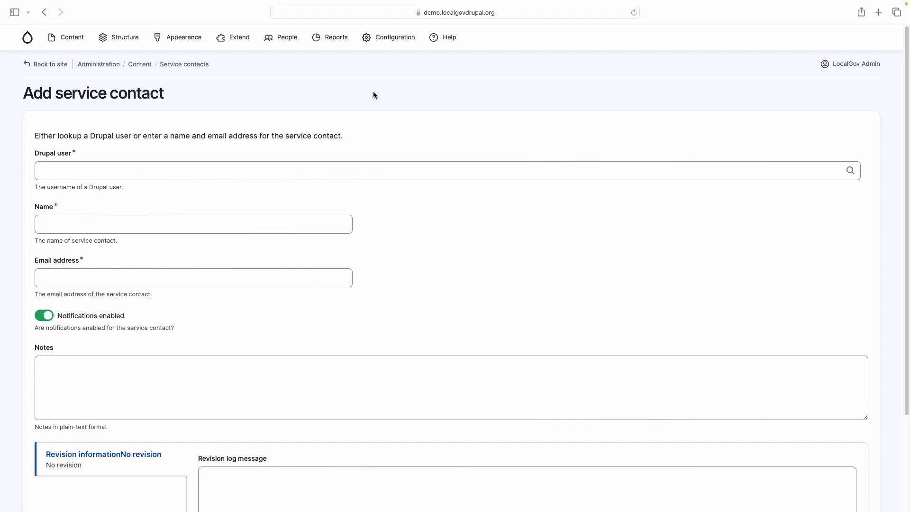
click(134, 173)
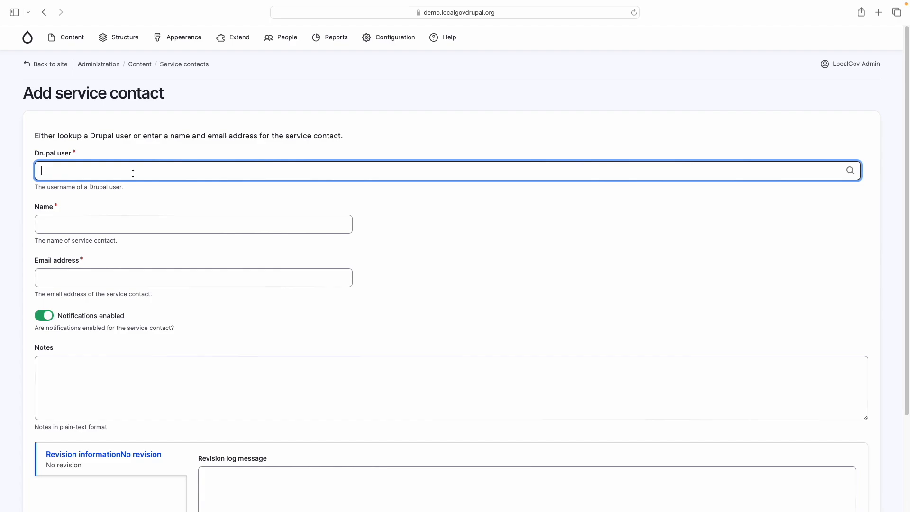
text(adm)
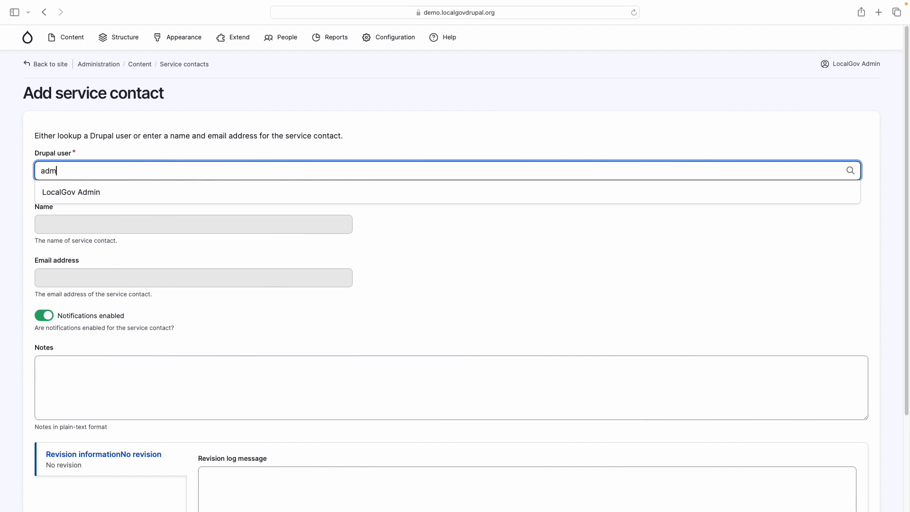
click(83, 195)
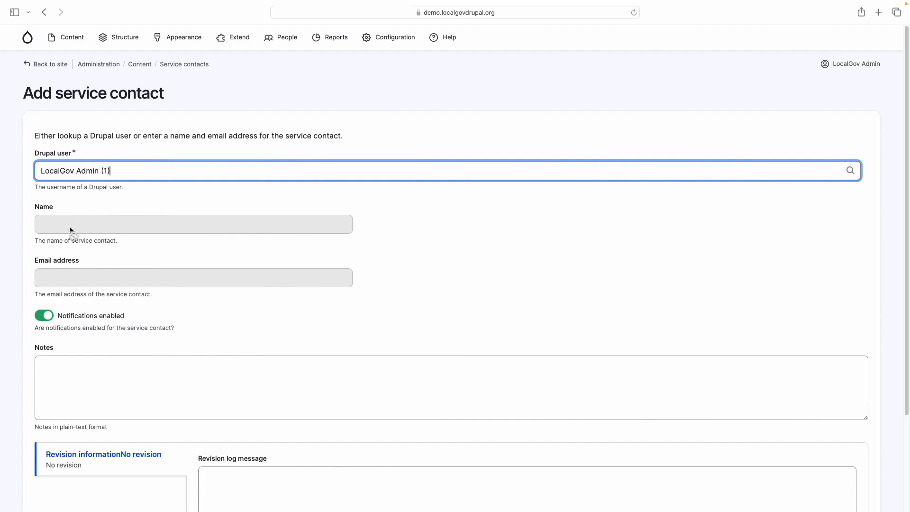
Step: Keep notifications enabled, enter the note "Fostering admin and looks after all fostering content", and save the service contact
scroll(69, 230, down, 3)
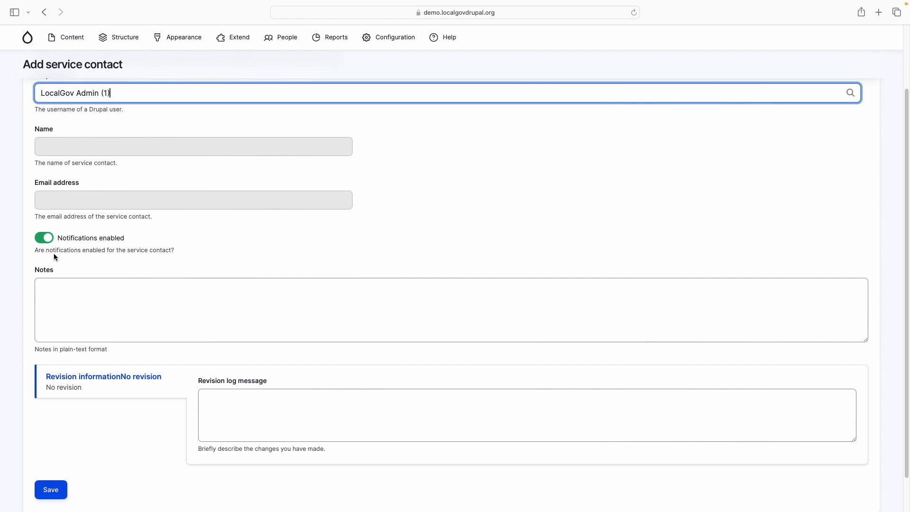
click(49, 238)
click(49, 239)
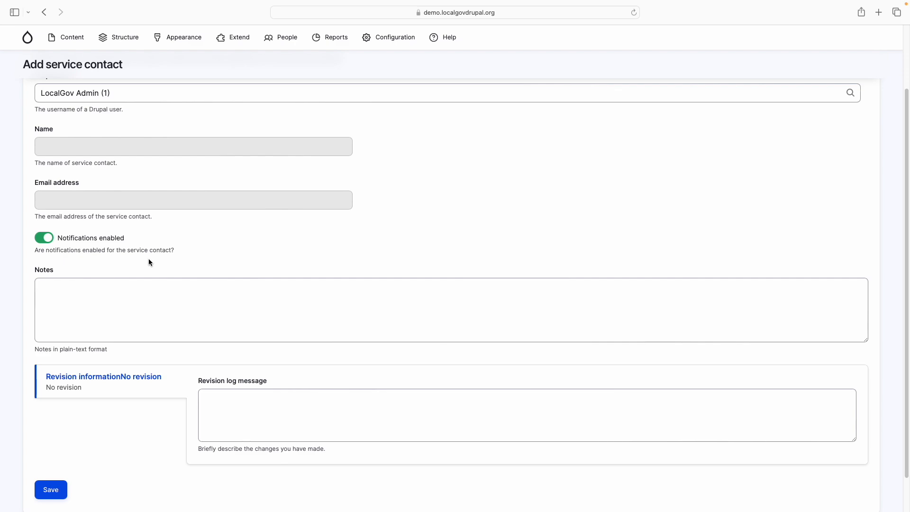
click(130, 292)
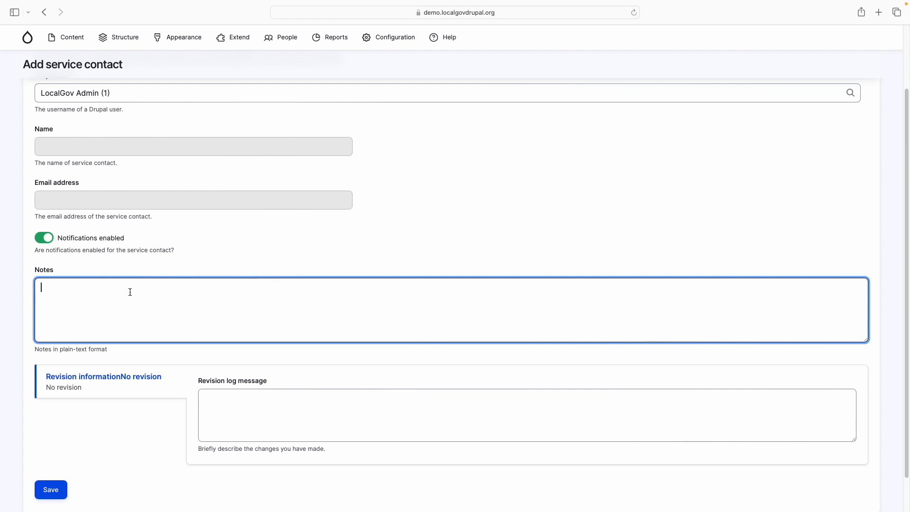
text(Fostering admin and looks after all fostering content)
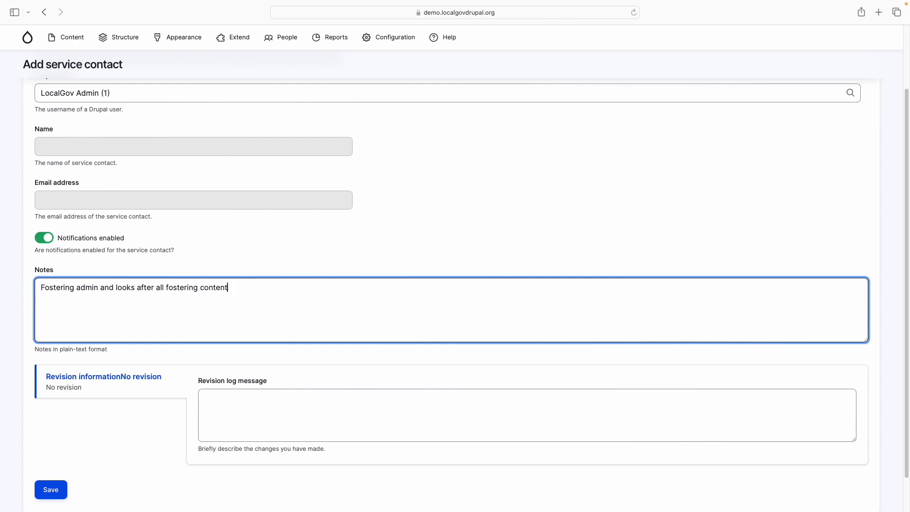
scroll(82, 373, up, 1)
click(49, 505)
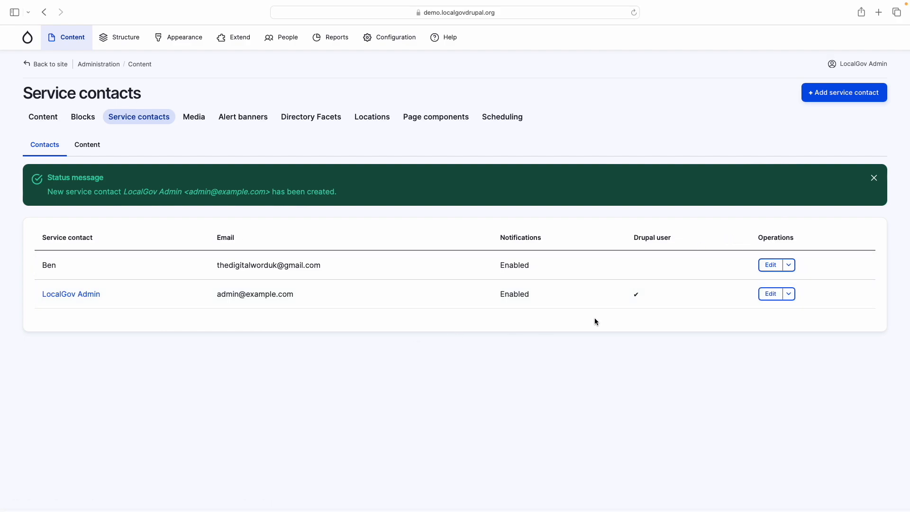
Step: Open the LocalGov Admin service contact for editing, check its details and save it without changes
click(768, 296)
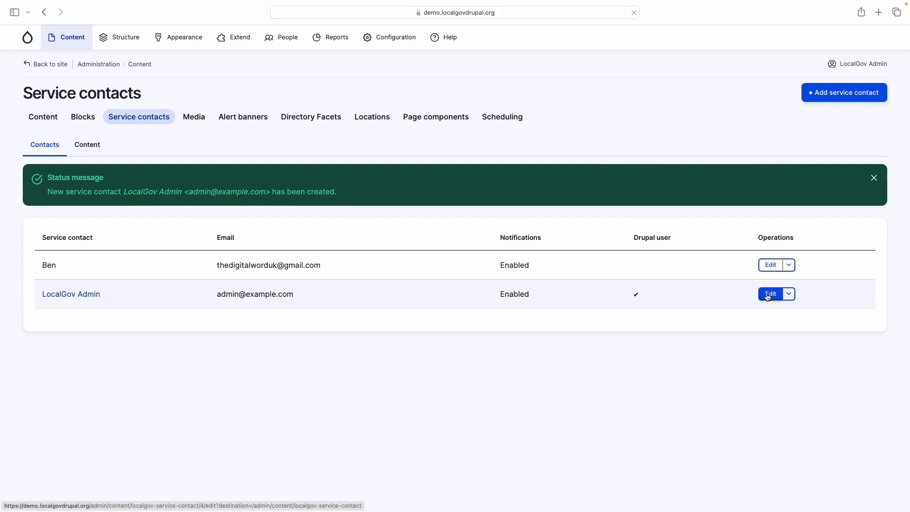
click(125, 422)
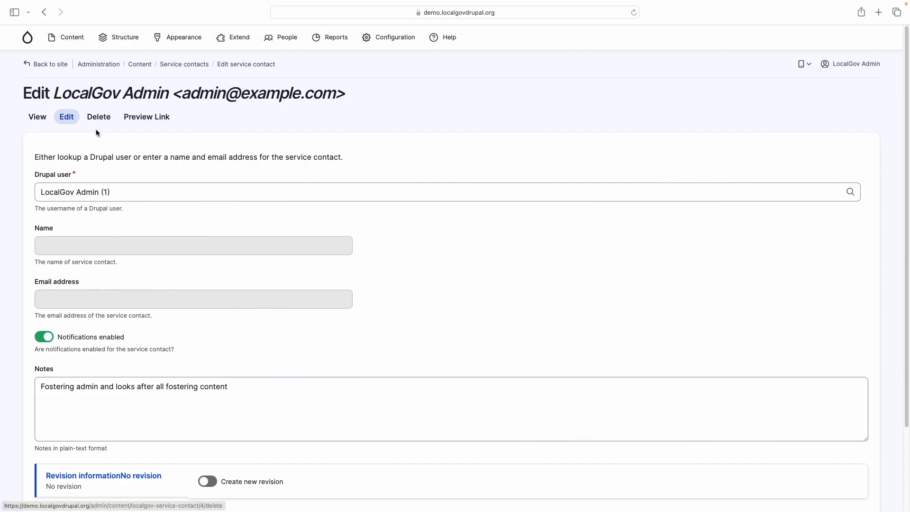
scroll(95, 132, down, 3)
click(51, 448)
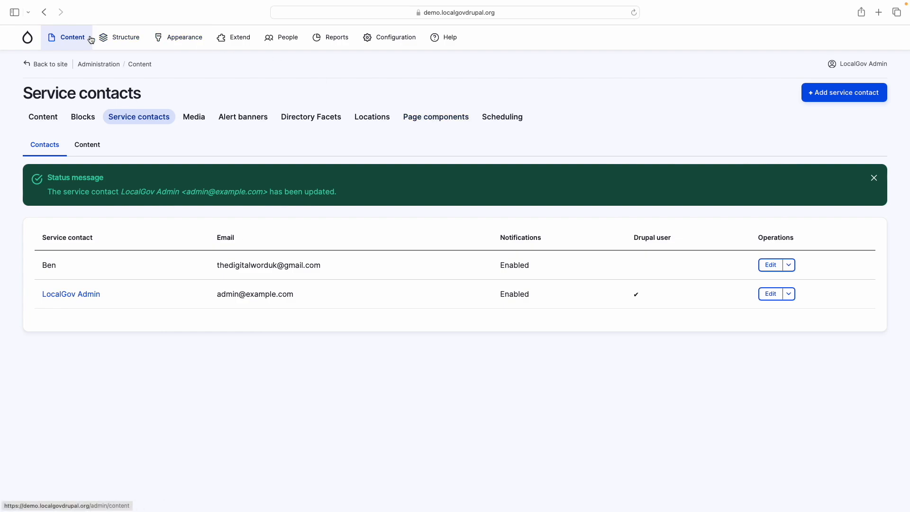
Step: Edit the Meals on wheels page, add LocalGov Admin as a service contact and remove the other contact
click(73, 46)
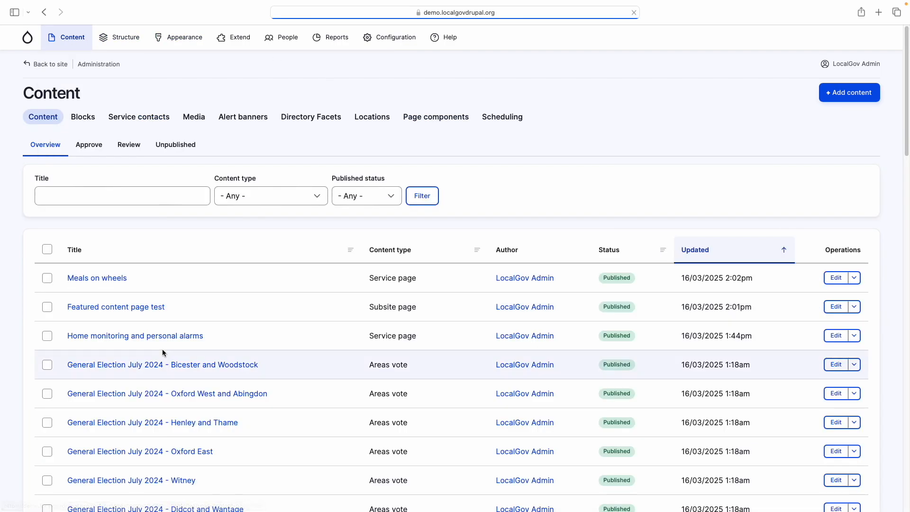
click(833, 279)
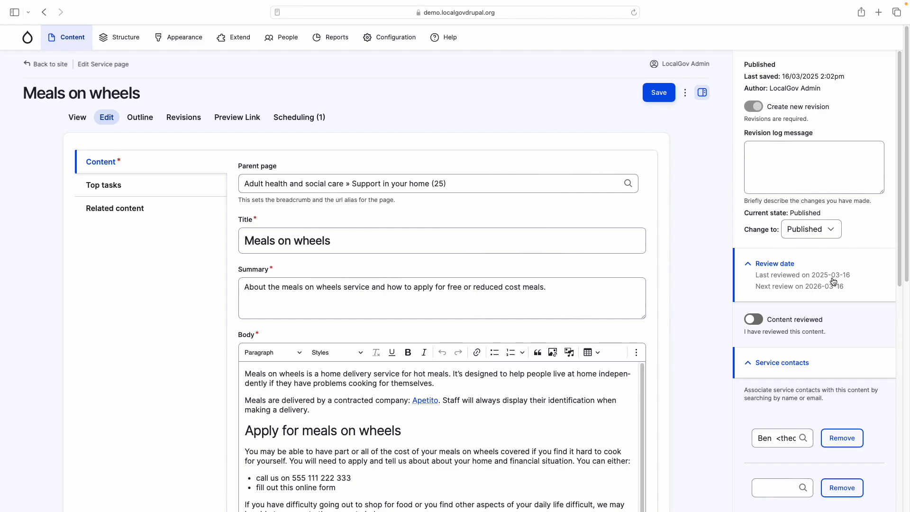
click(749, 364)
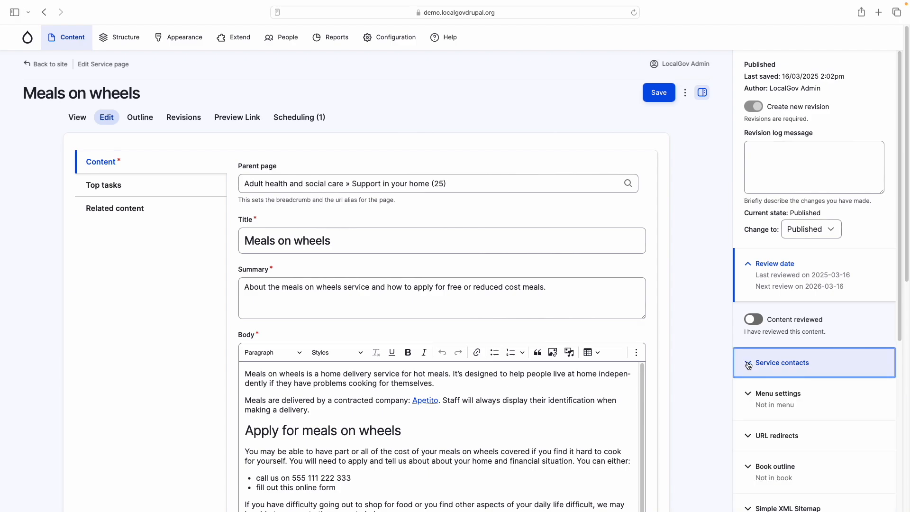
click(749, 365)
scroll(759, 385, down, 5)
click(760, 325)
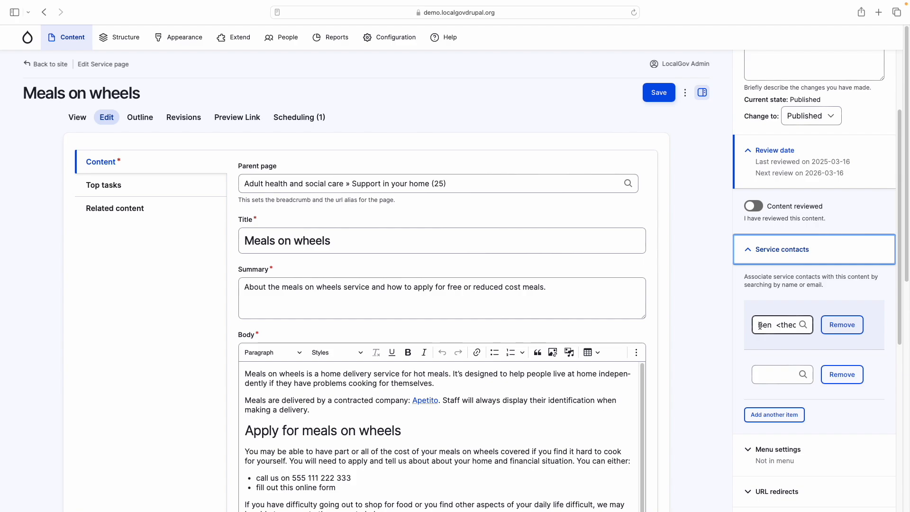
click(770, 371)
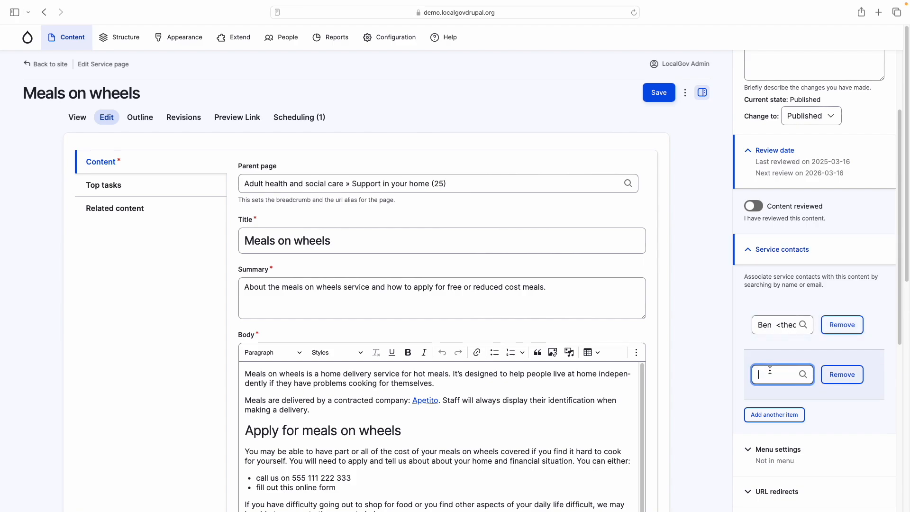
text(adm)
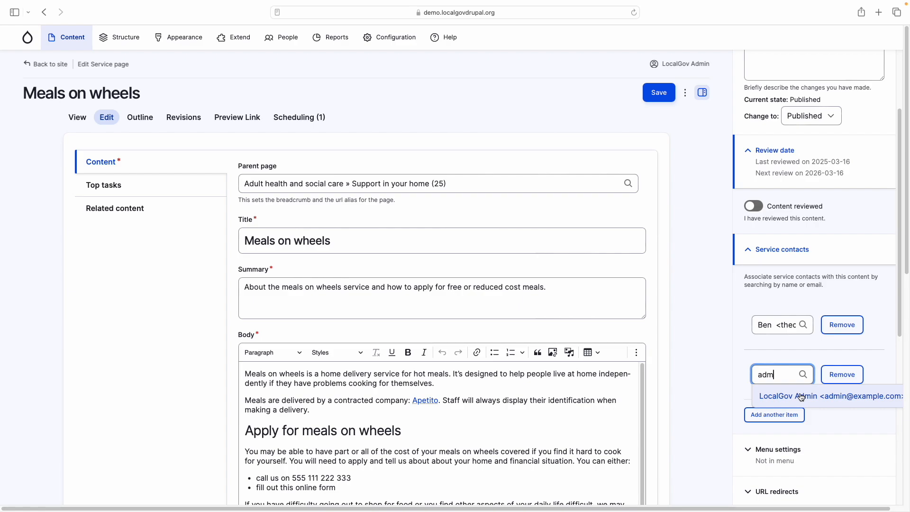
click(801, 396)
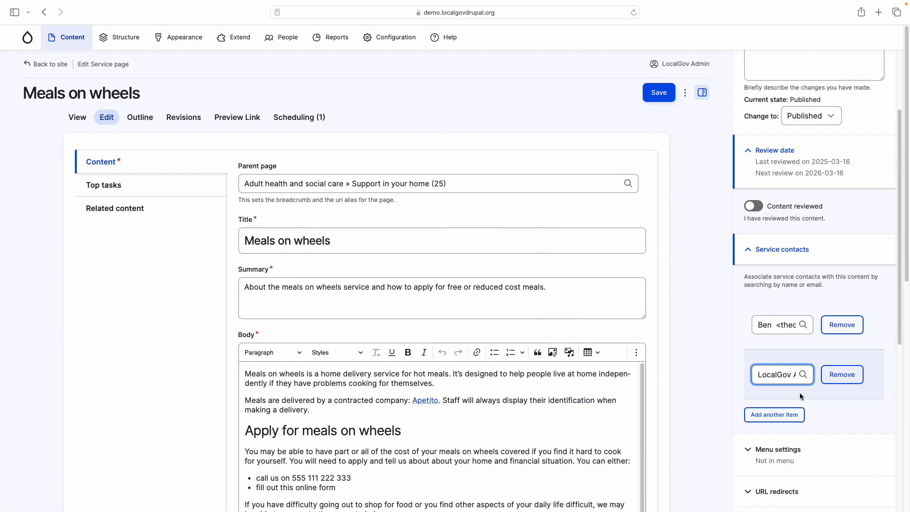
click(847, 324)
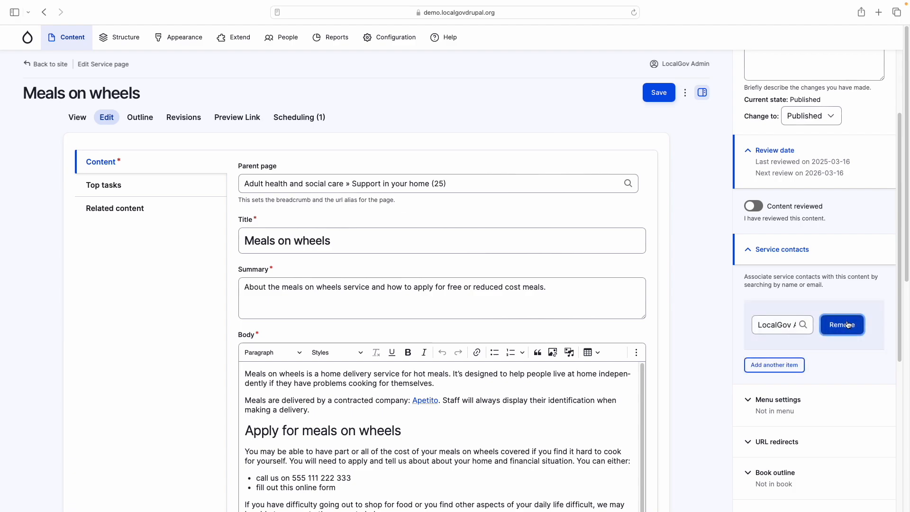
Step: Mark the Meals on wheels page as content reviewed, keeping the next review in 1 year
scroll(839, 251, up, 2)
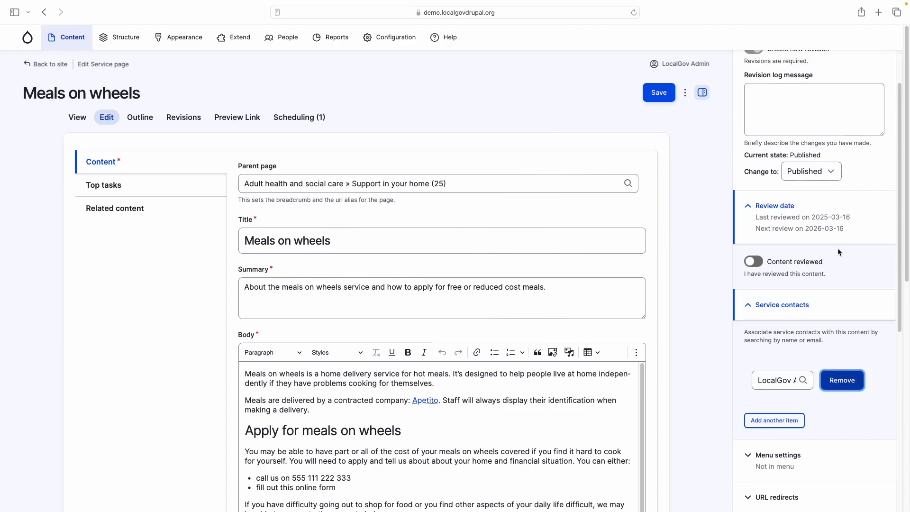
scroll(837, 248, up, 1)
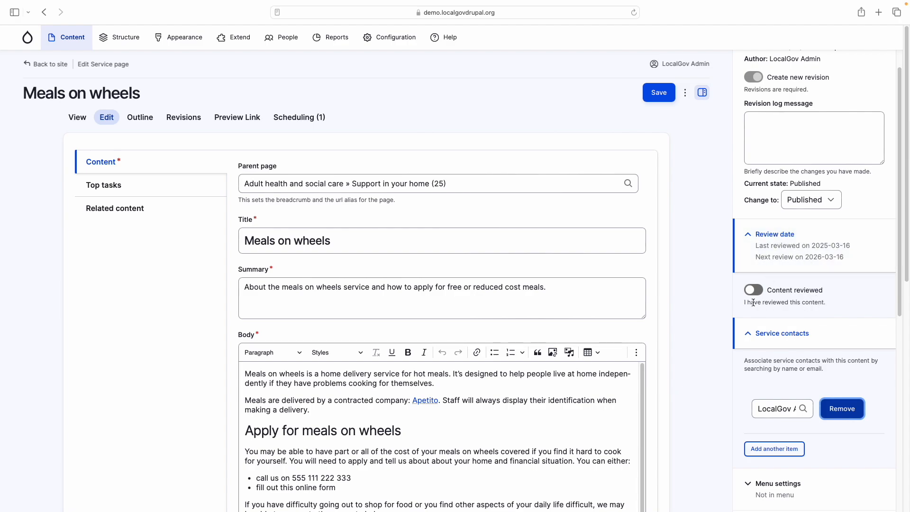
click(760, 292)
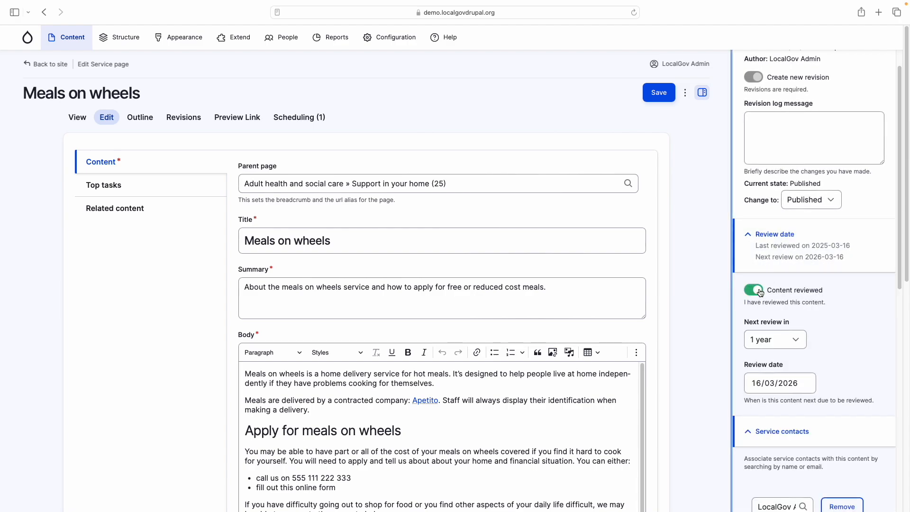
scroll(760, 292, down, 3)
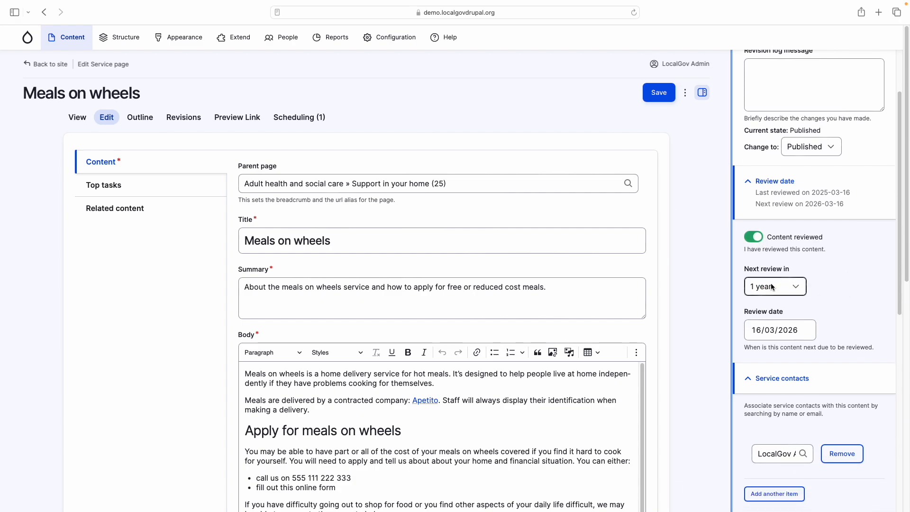
click(773, 288)
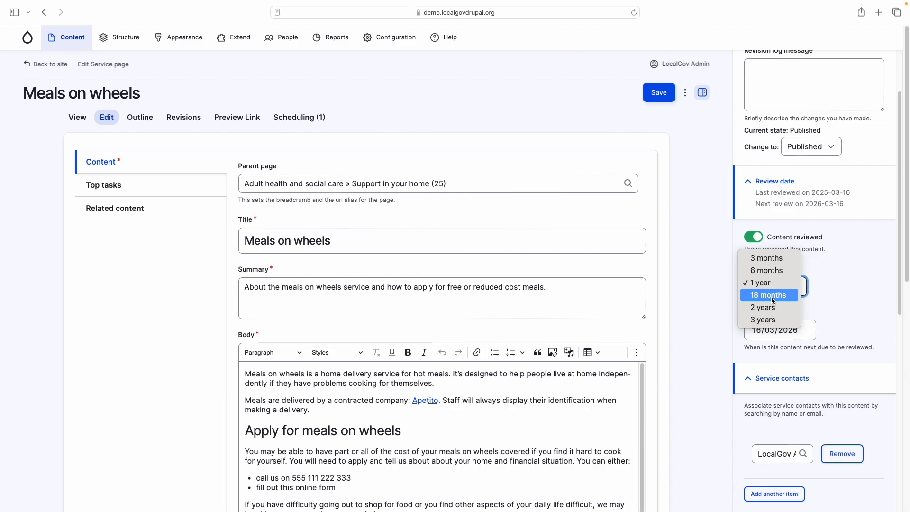
click(831, 316)
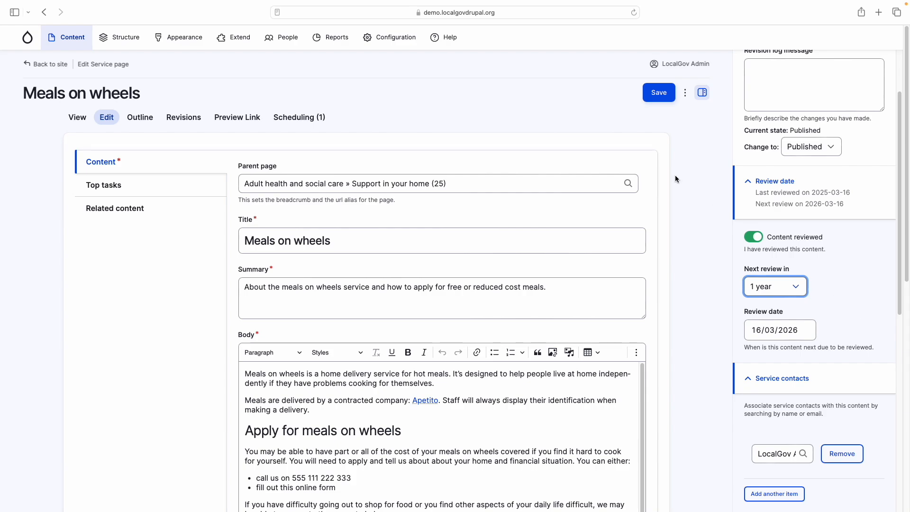
Step: Return to the content overview without saving the page and look through the content list
click(71, 37)
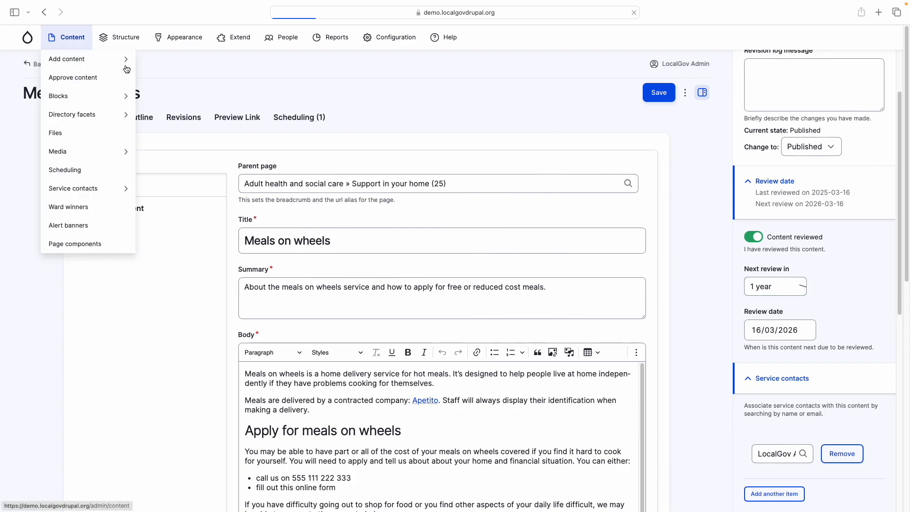
scroll(356, 316, down, 4)
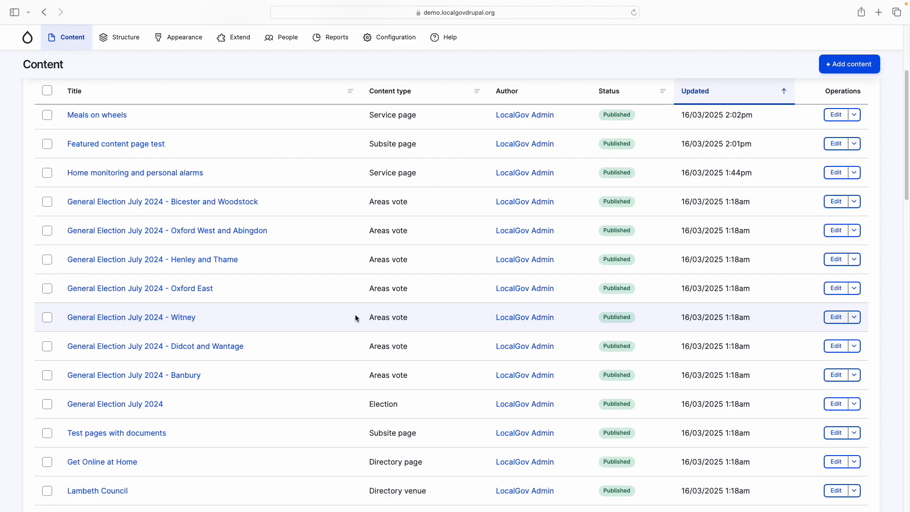
scroll(354, 314, up, 5)
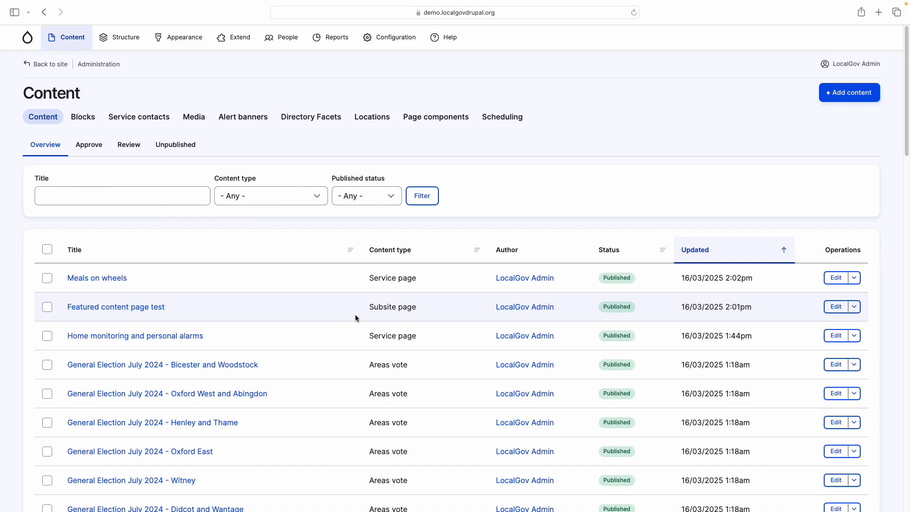
mouse_move(602, 1)
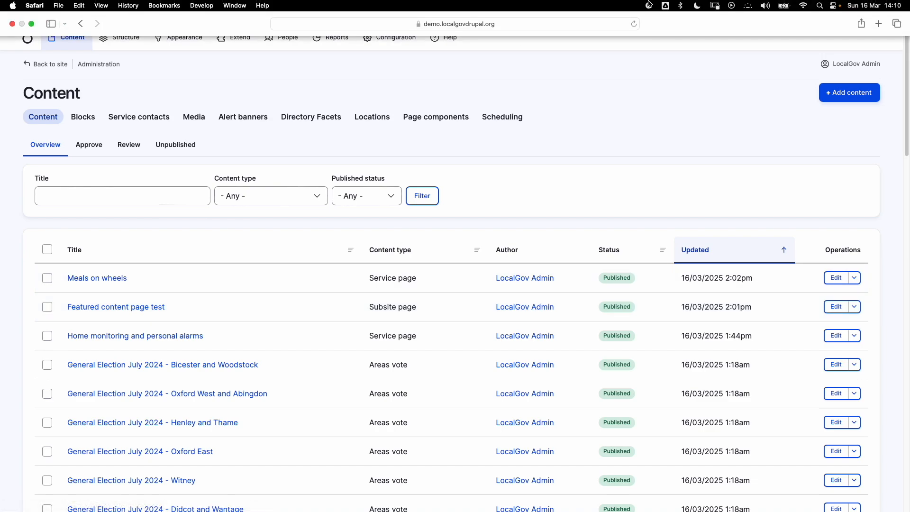